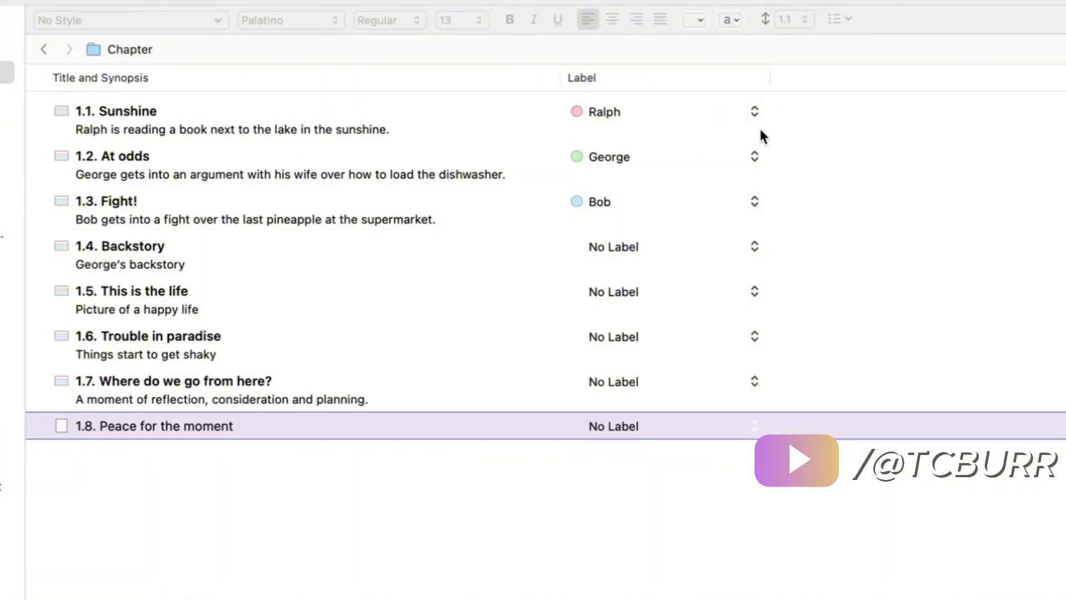
Assign the George label to the 1.4 Backstory scene in the outline
left_click(754, 113)
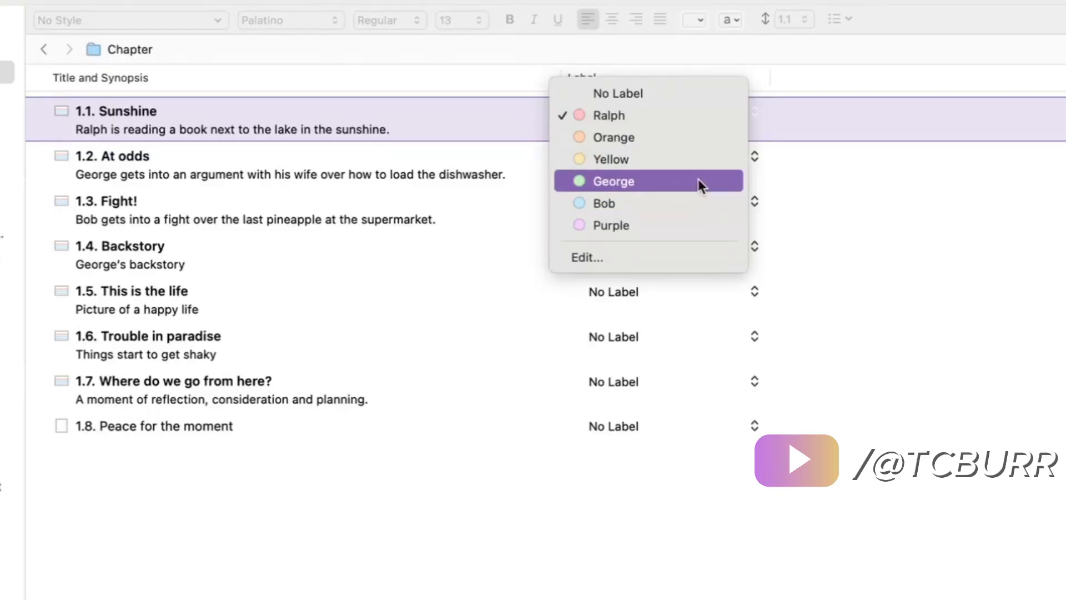
left_click(868, 196)
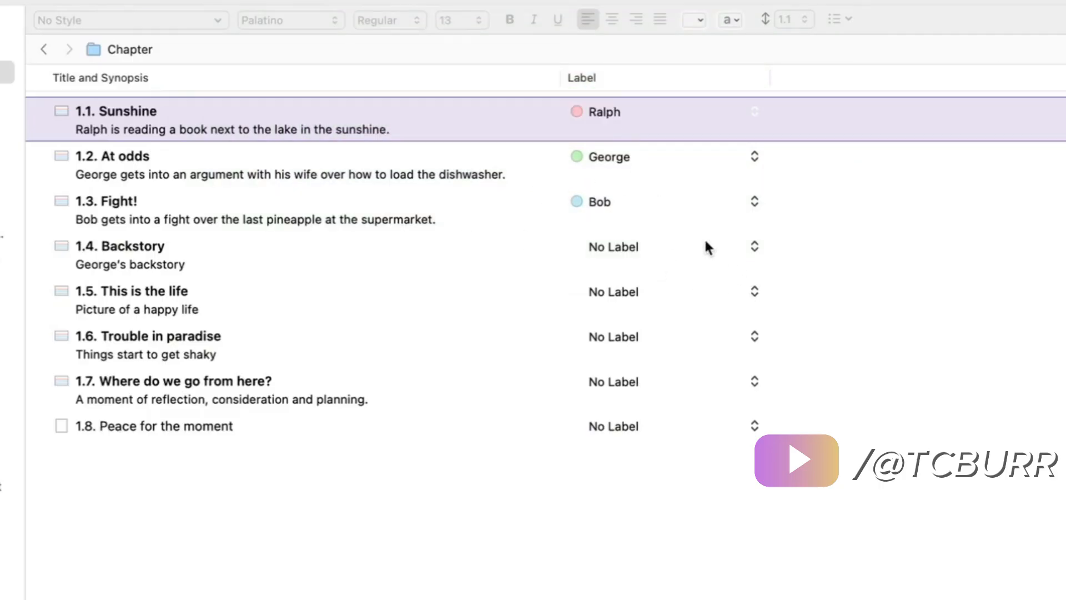
left_click(749, 235)
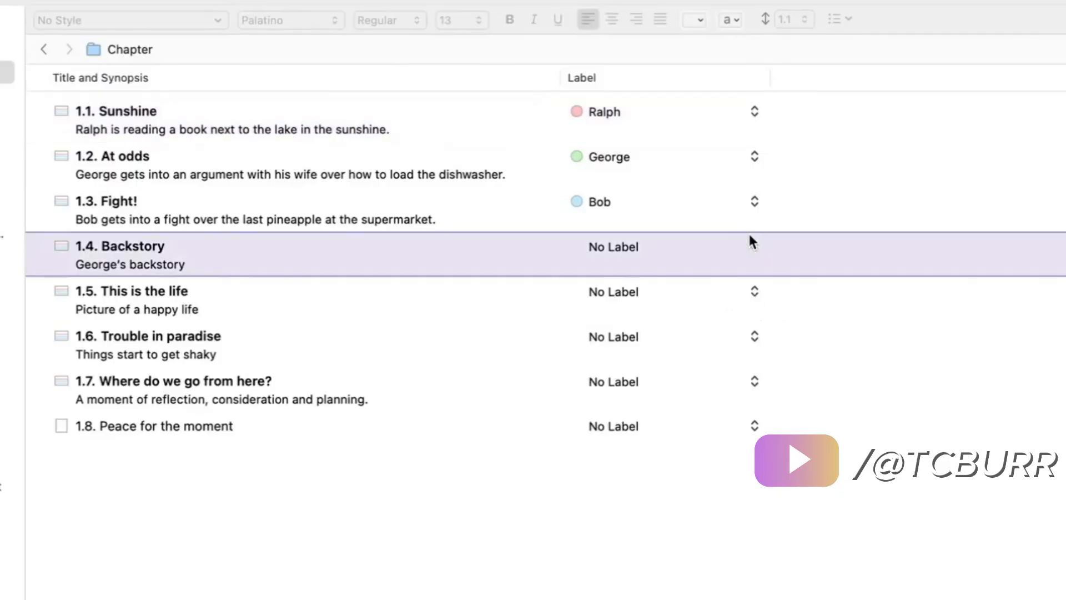
left_click(756, 250)
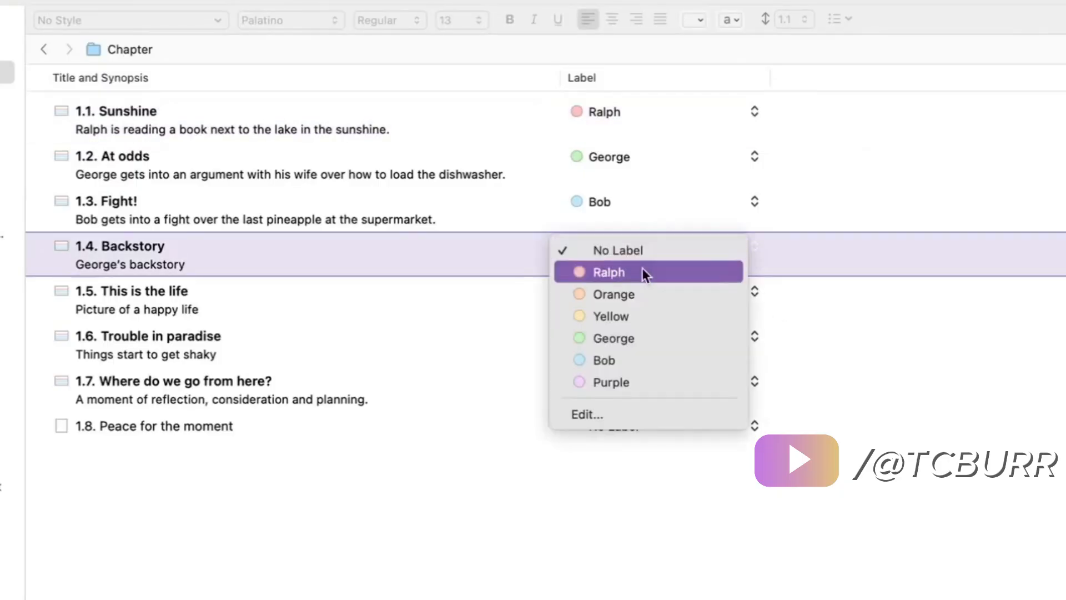
left_click(655, 344)
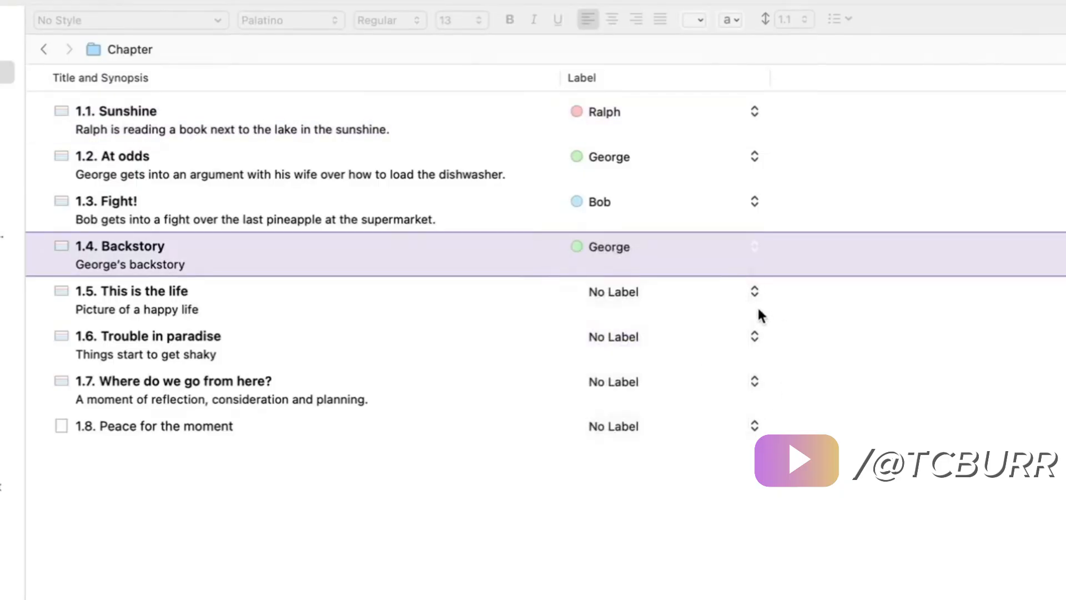
Rename the Purple label to Paul in the project's label list and close the settings
left_click(752, 290)
left_click(827, 342)
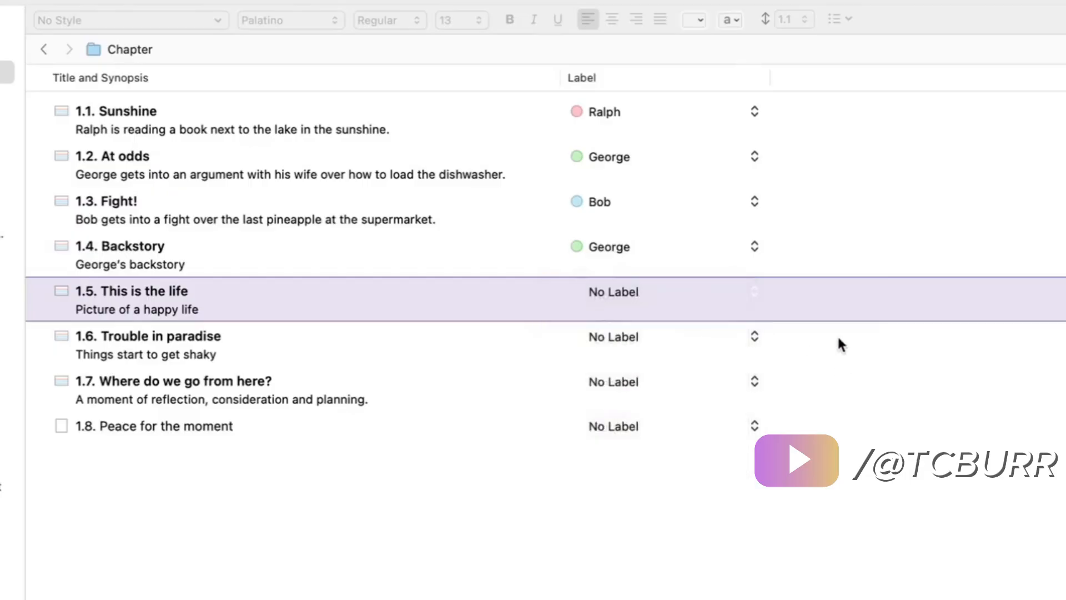
left_click(755, 293)
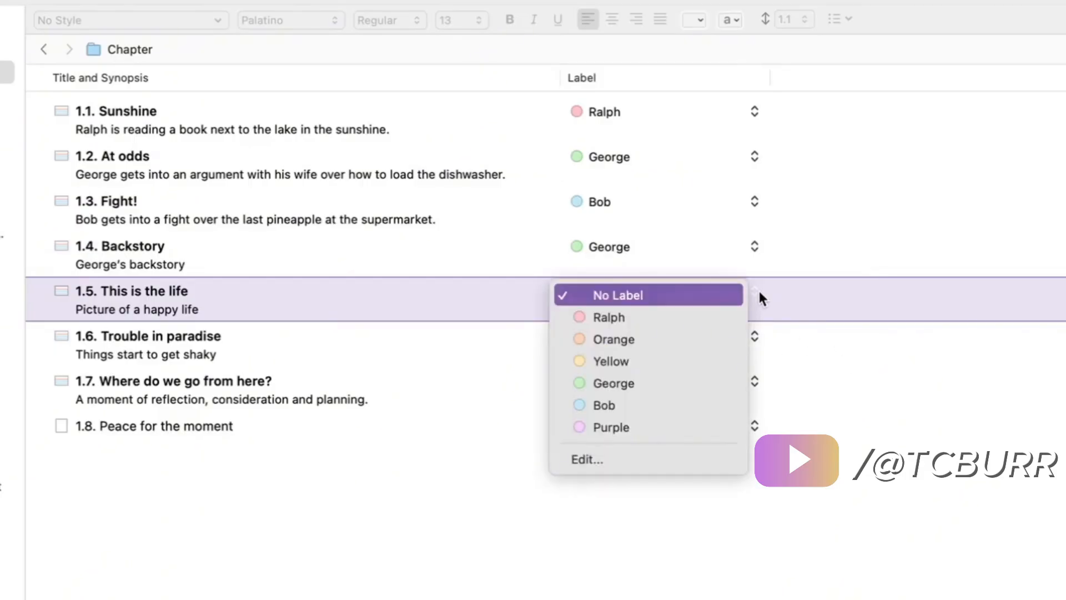
left_click(619, 461)
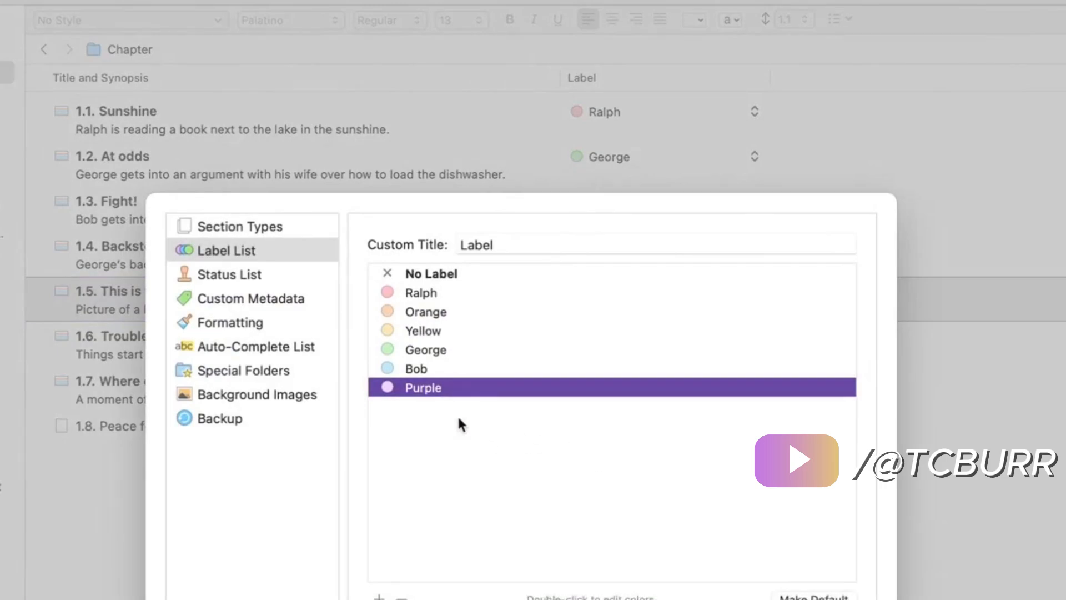
left_click(434, 389)
type("Paul")
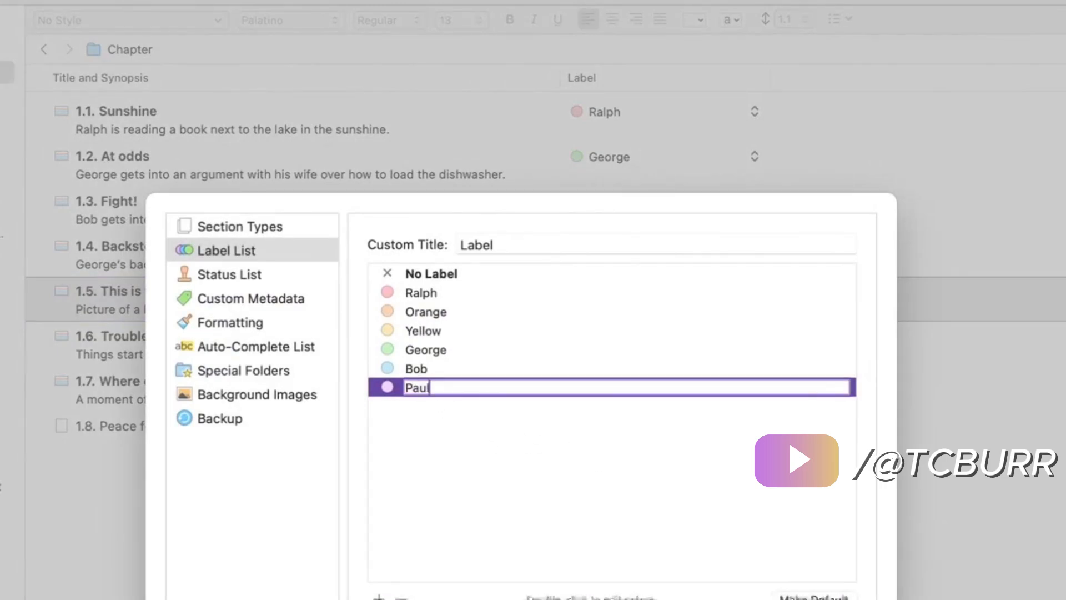
key("Return")
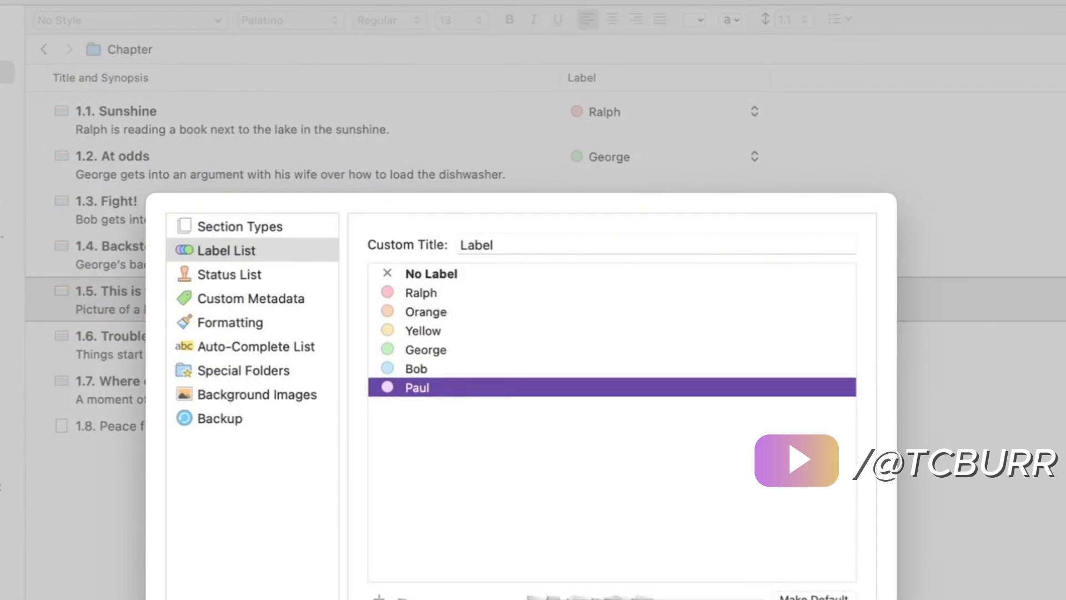
left_click(832, 599)
Assign the Paul label to the This is the life scene and the George label to Trouble in paradise
left_click(754, 287)
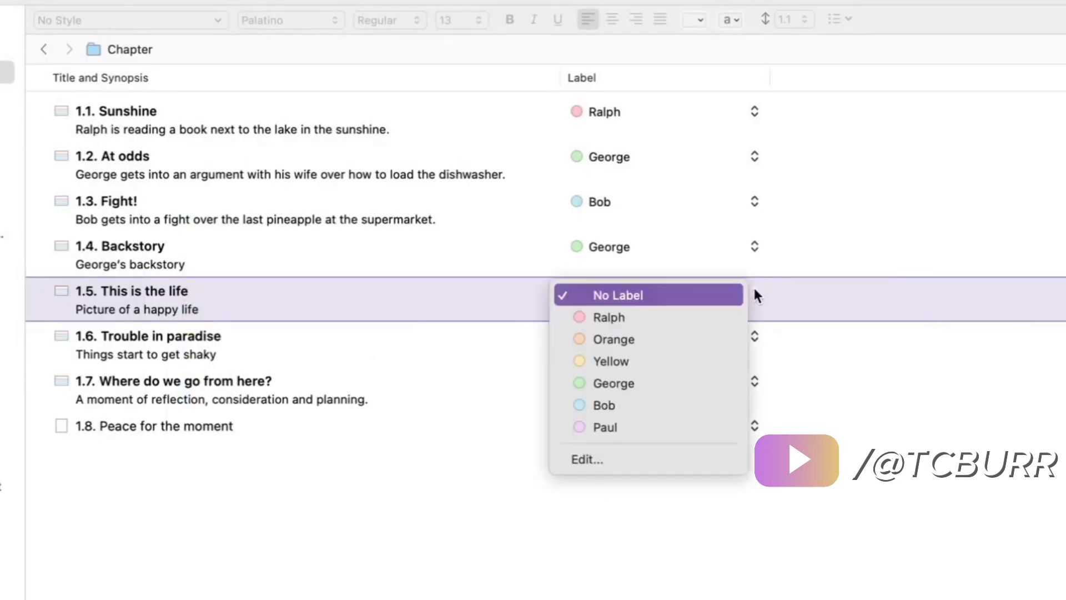
left_click(652, 424)
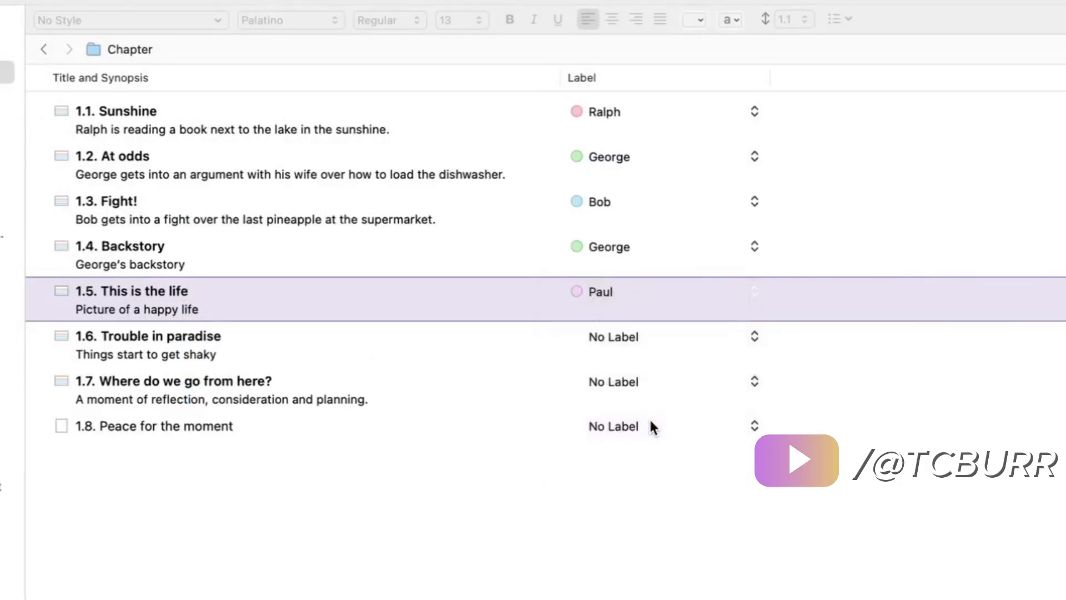
left_click(750, 343)
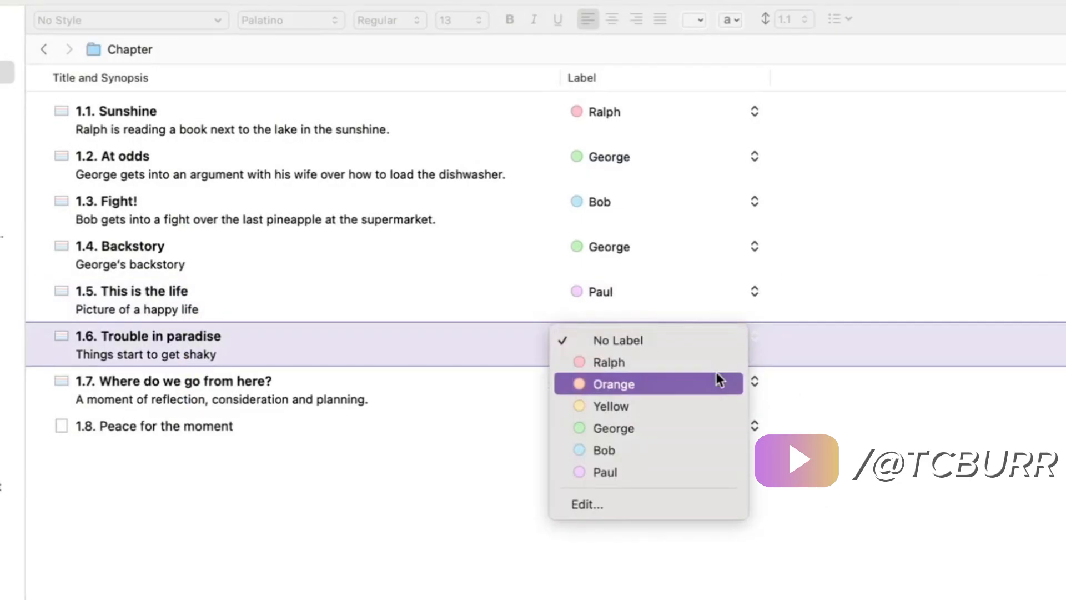
left_click(711, 436)
Label the Where do we go from here? scene as Bob and Peace for the moment as Paul
left_click(754, 381)
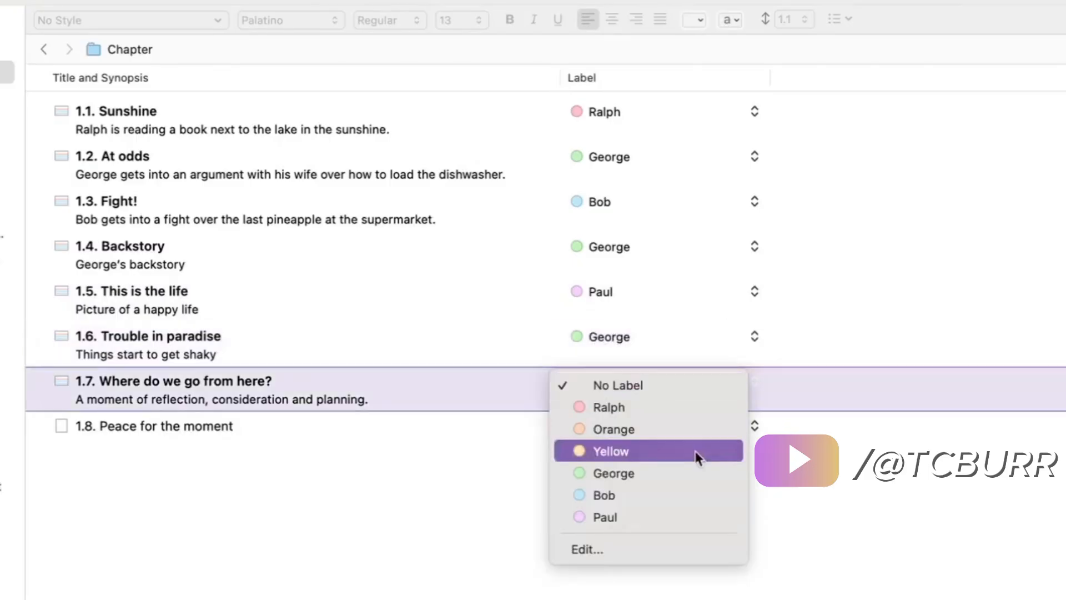
left_click(672, 500)
left_click(755, 424)
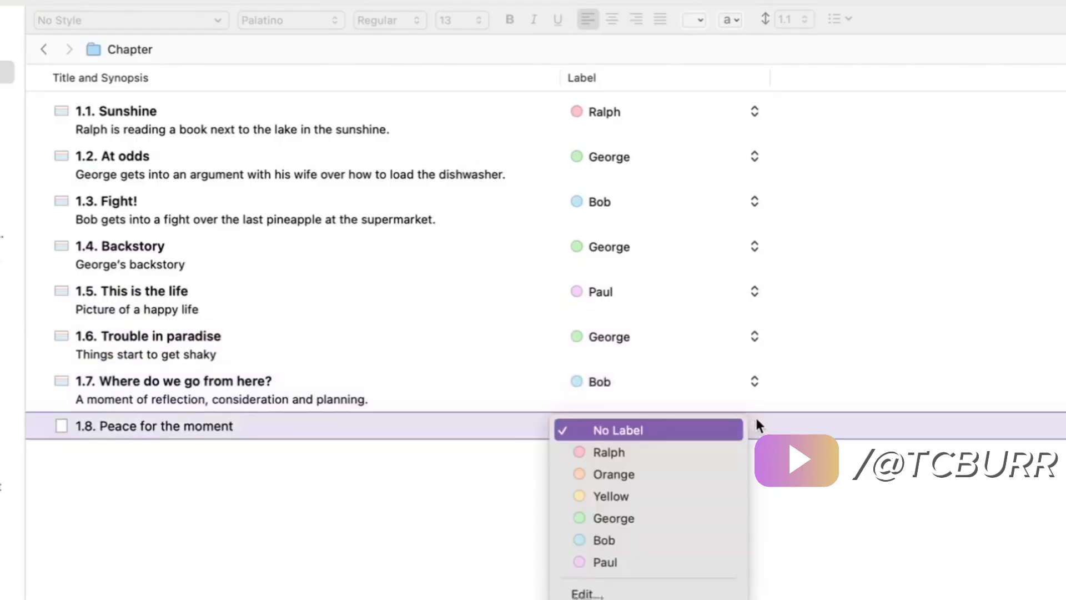
left_click(664, 570)
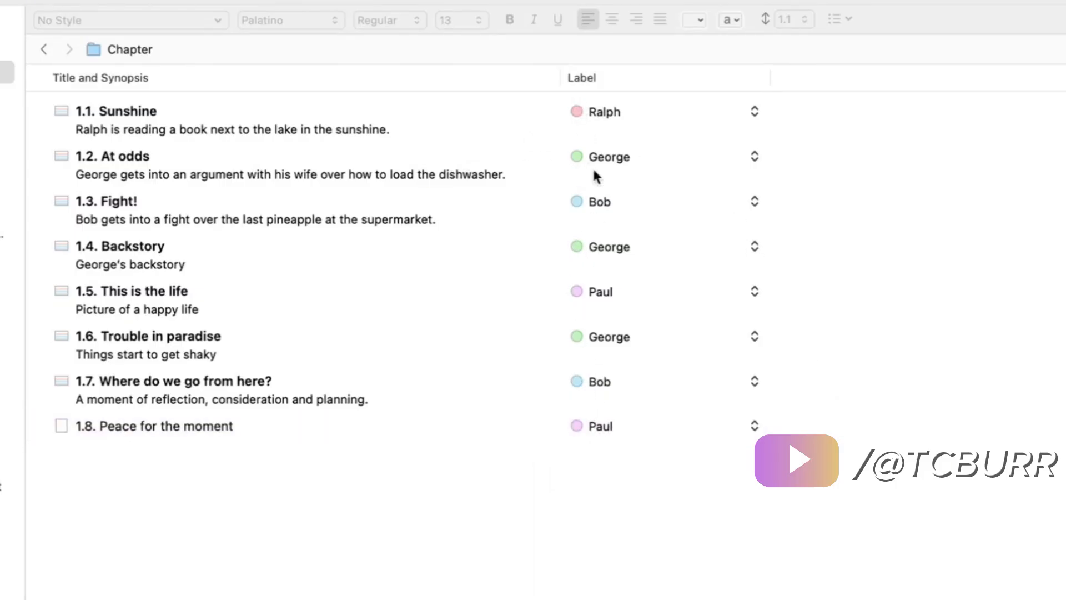
left_click(274, 127)
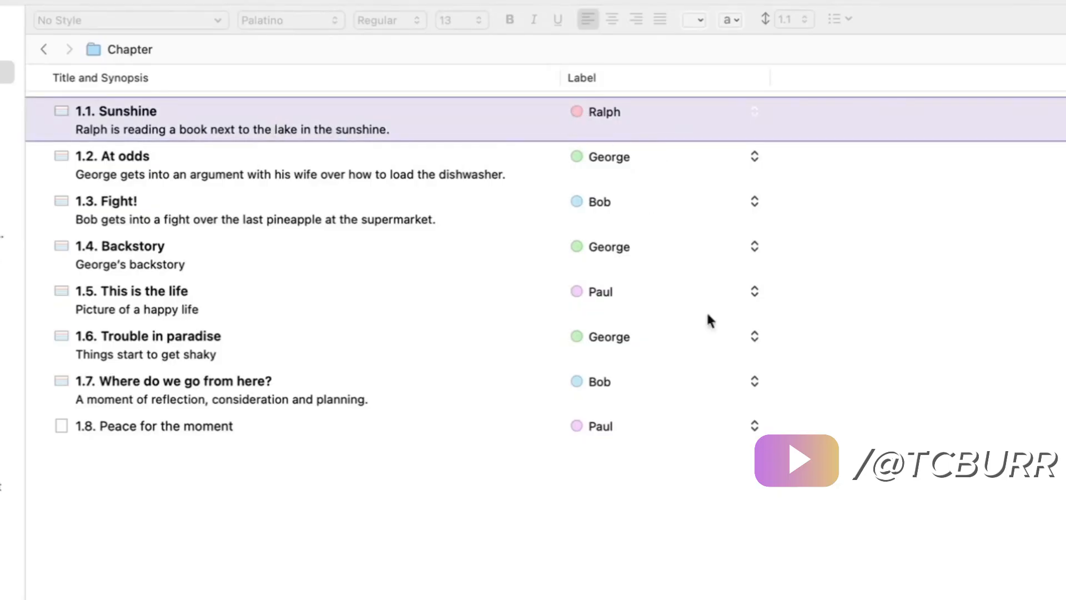
left_click(192, 268)
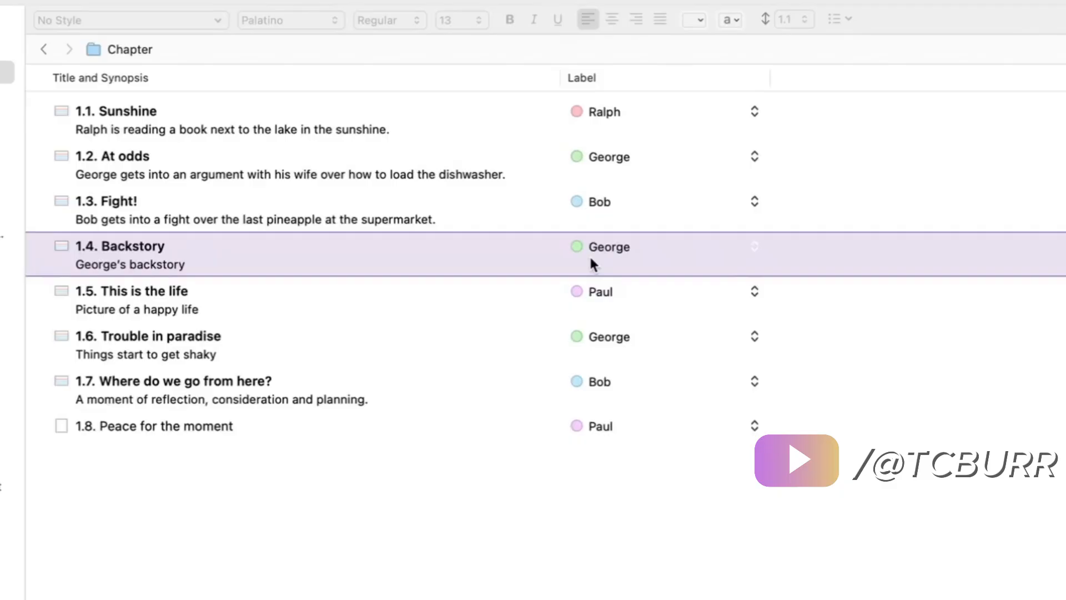
left_click(429, 560)
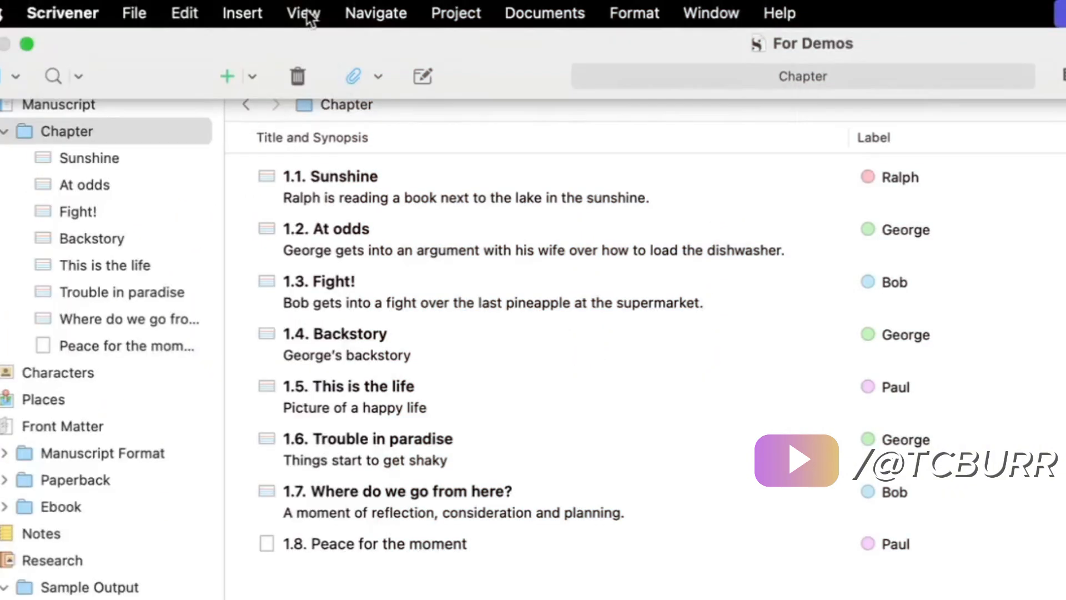
Turn on the use of label colors in the outliner rows
left_click(307, 13)
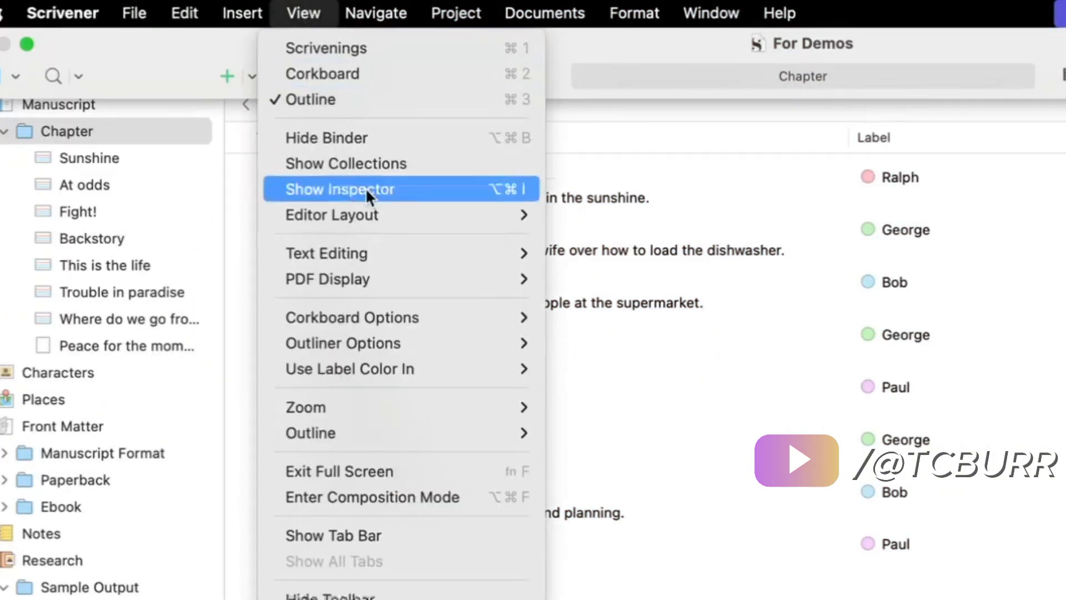
mouse_move(415, 371)
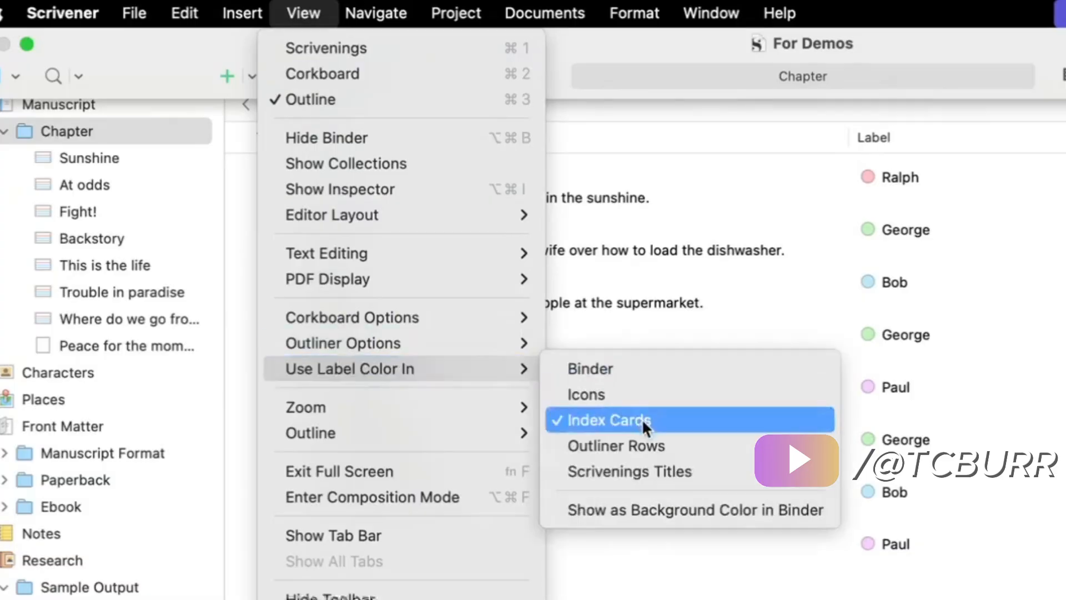
left_click(633, 444)
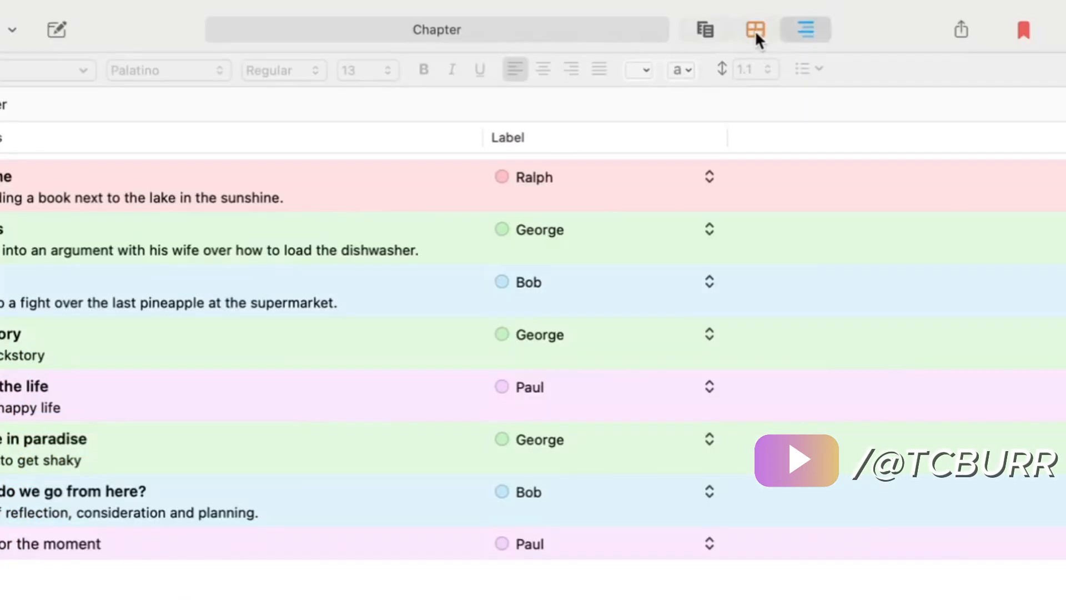
Display the Chapter folder's scenes as a corkboard and arrange the index cards by label
left_click(758, 34)
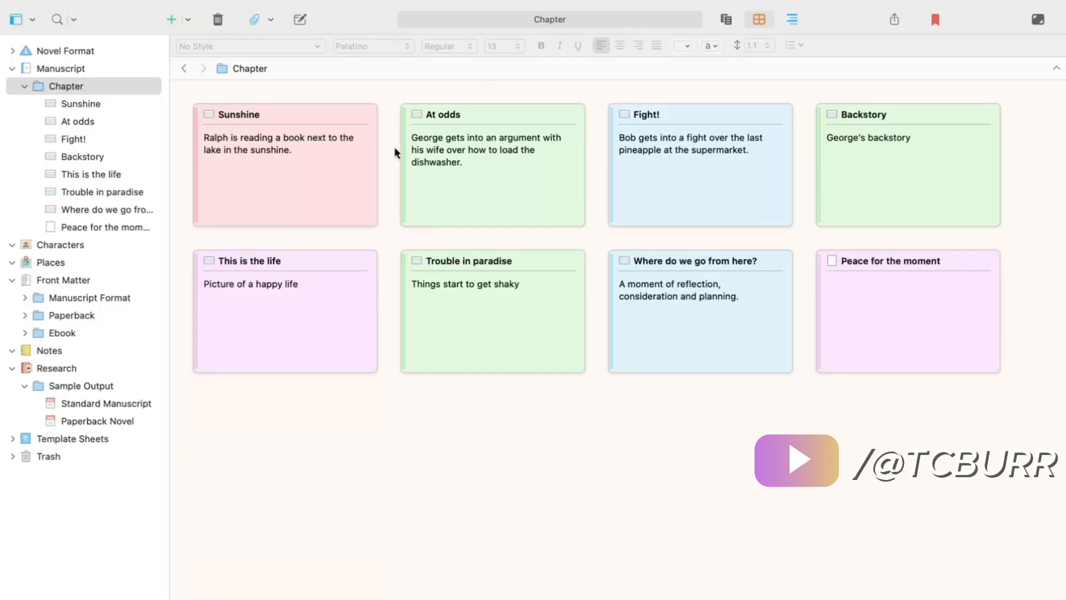
mouse_move(261, 1)
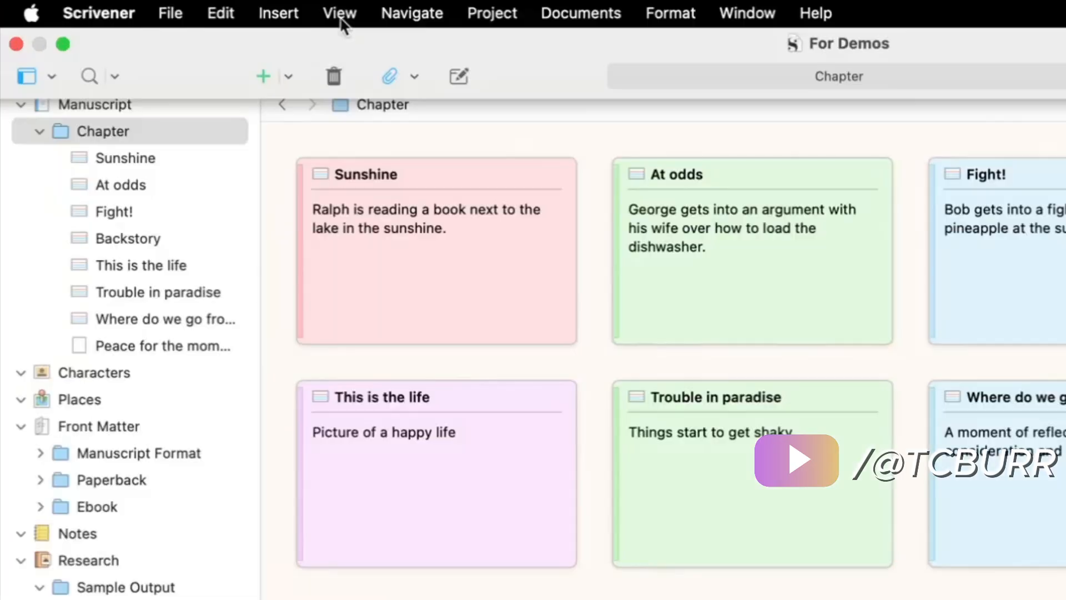
left_click(222, 10)
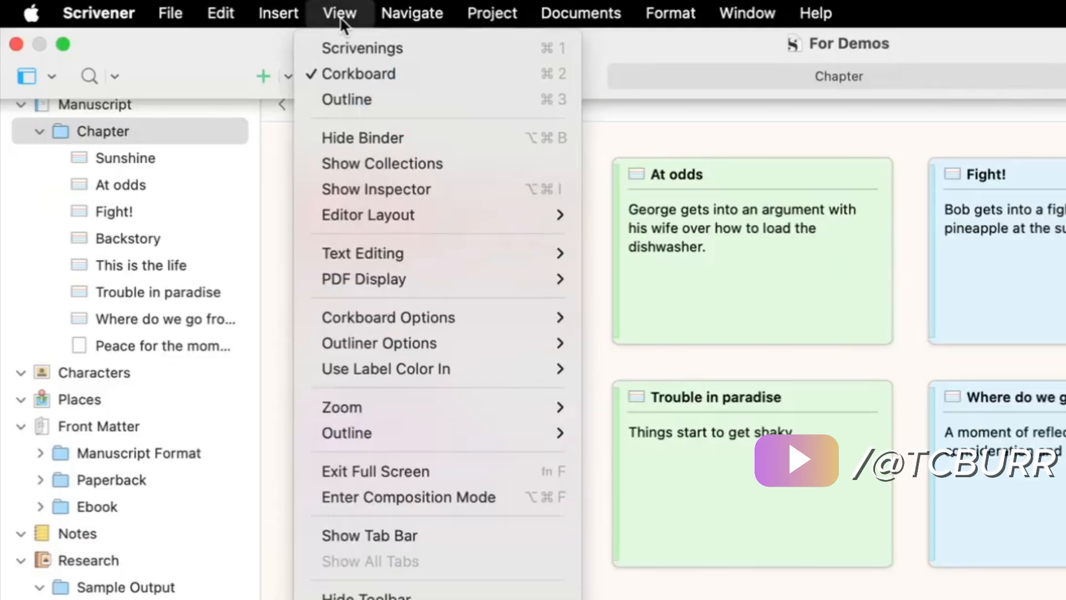
mouse_move(452, 329)
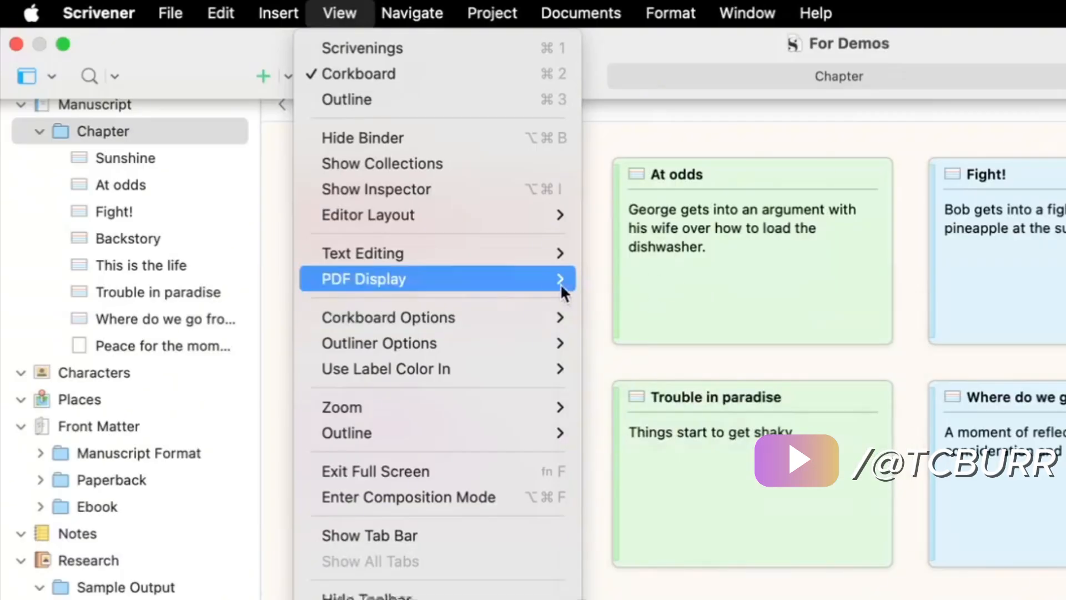
mouse_move(671, 314)
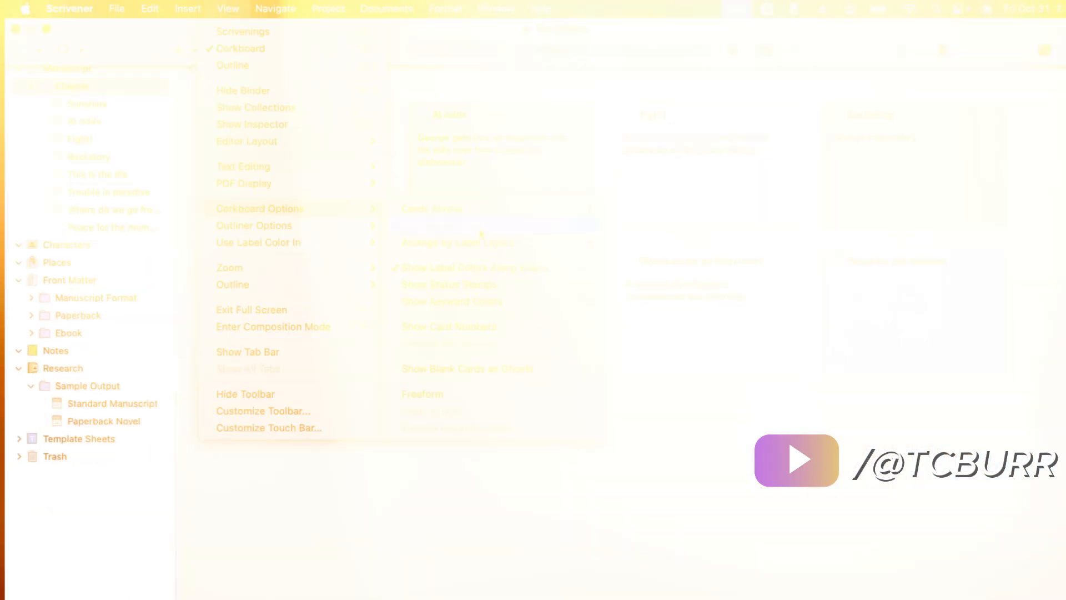
left_click(725, 347)
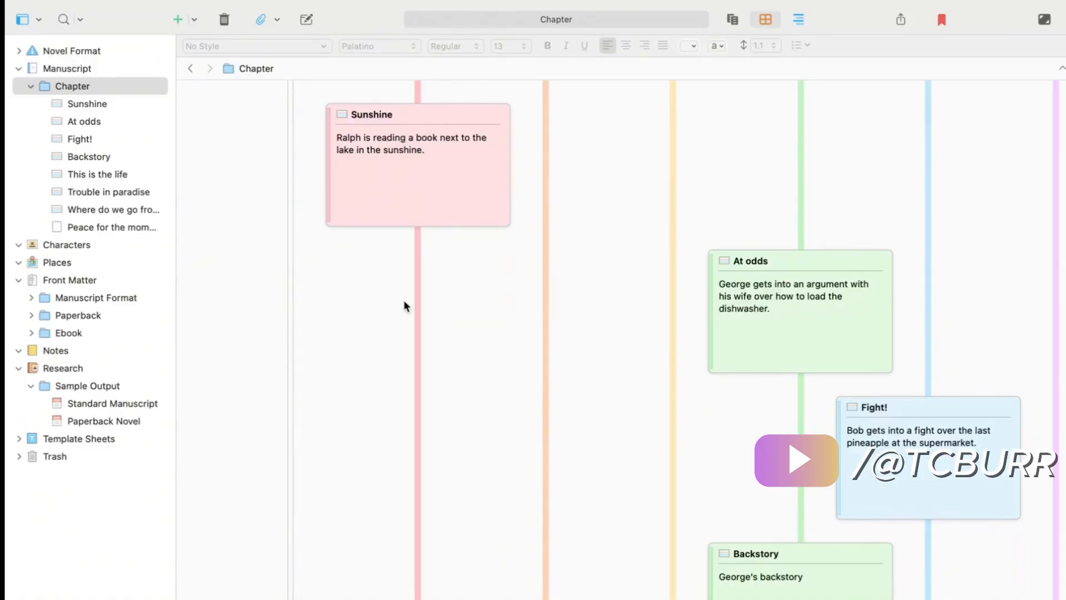
Examine how the scene cards are distributed along the colored label lines on the corkboard, from Sunshine to Trouble in paradise
scroll(401, 288, "right", 3)
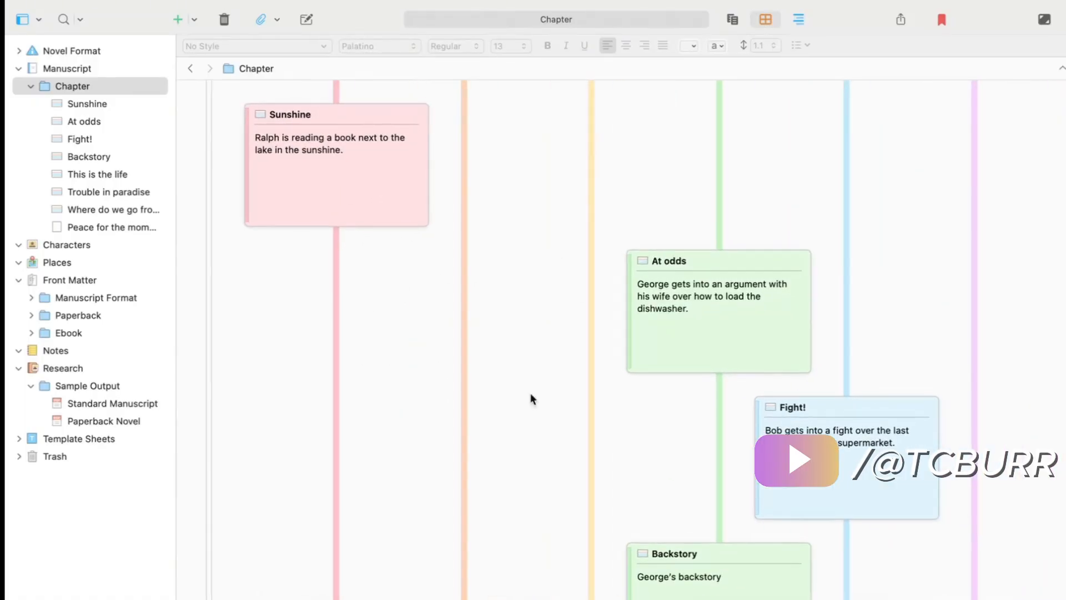
scroll(530, 433, "down", 2)
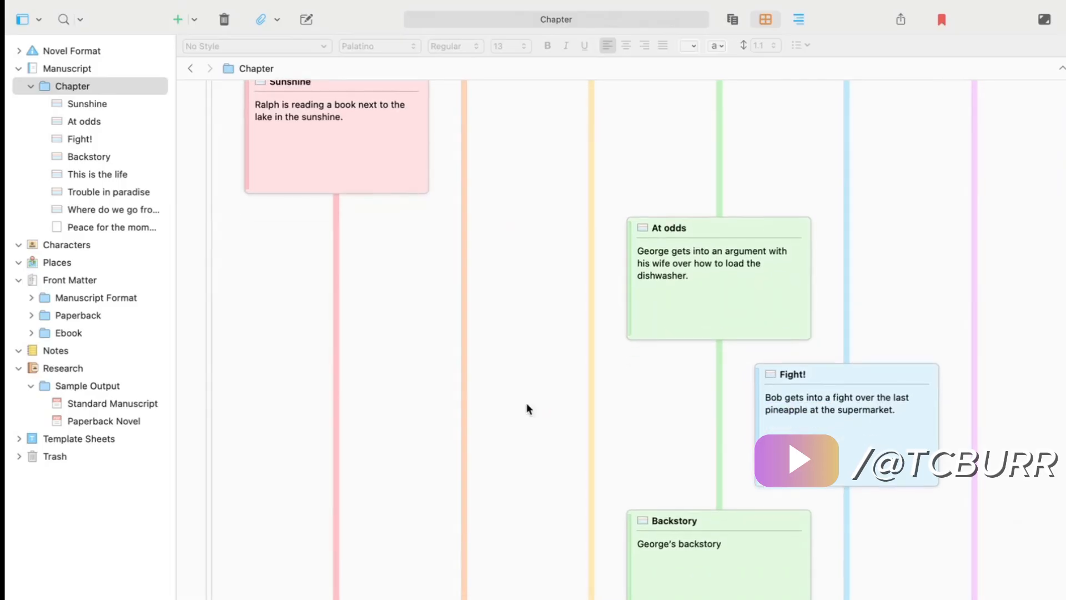
scroll(747, 320, "down", 5)
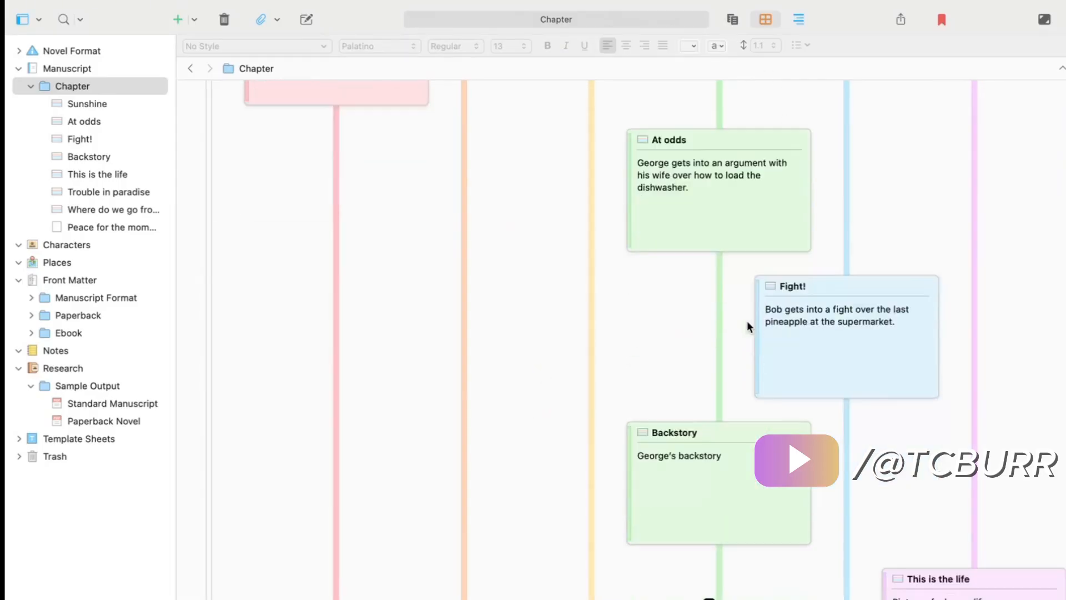
scroll(747, 322, "down", 15)
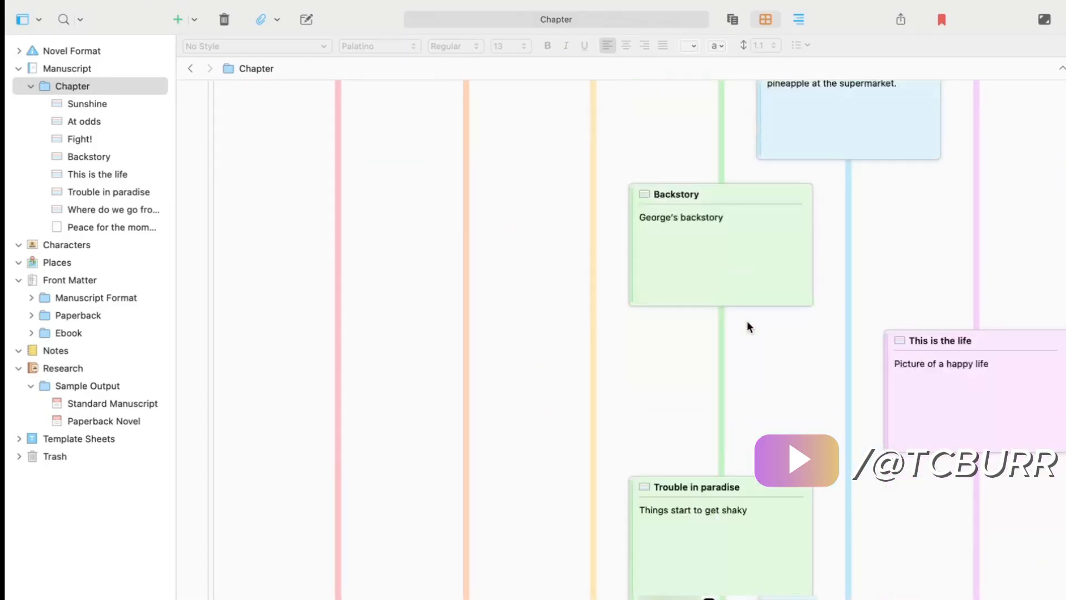
scroll(747, 321, "up", 15)
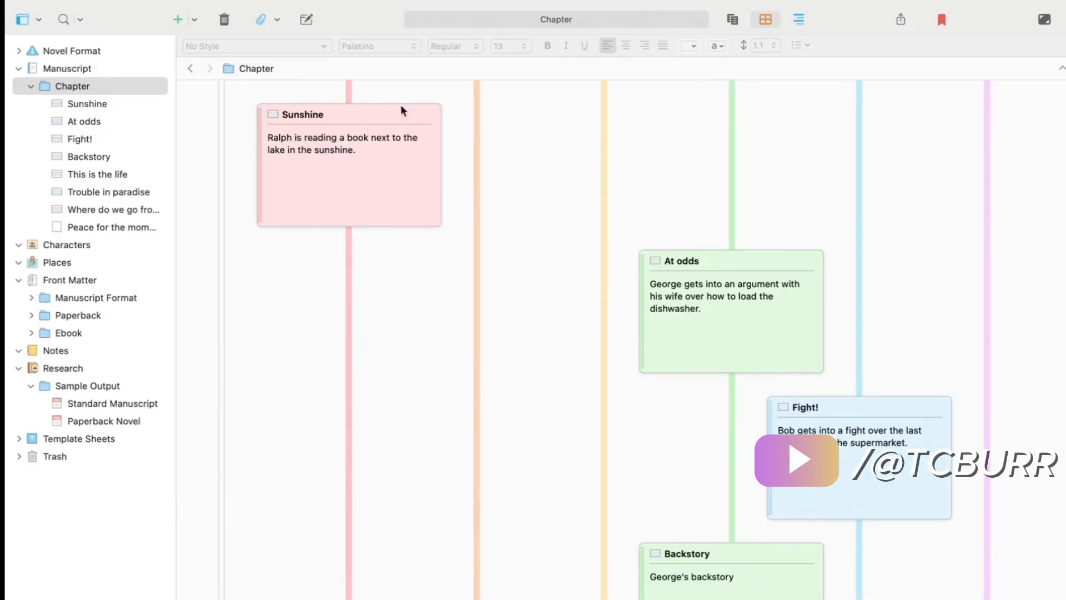
scroll(526, 368, "down", 5)
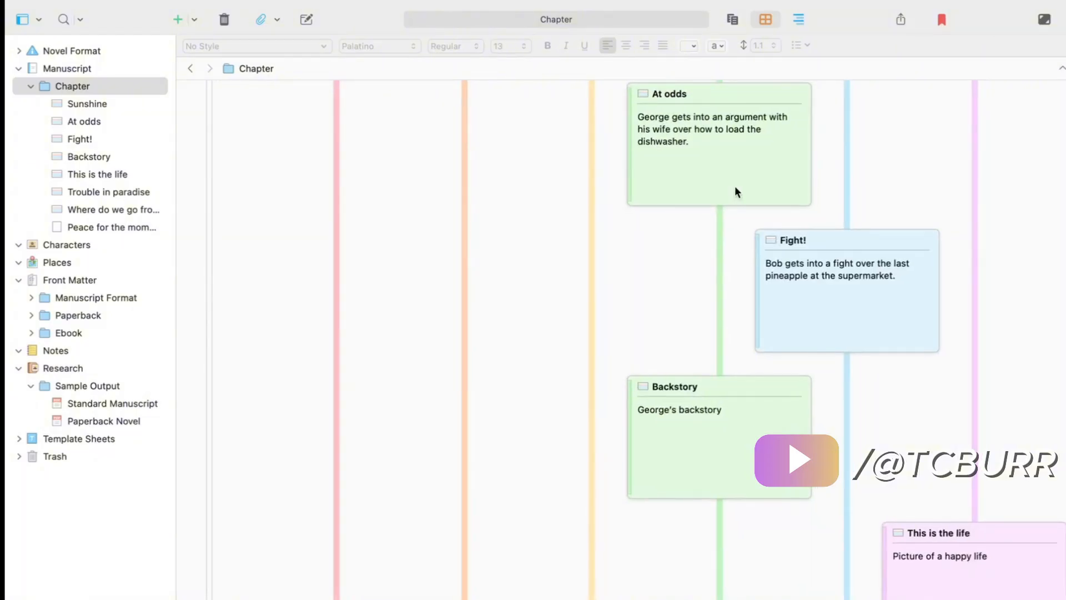
scroll(736, 192, "up", 5)
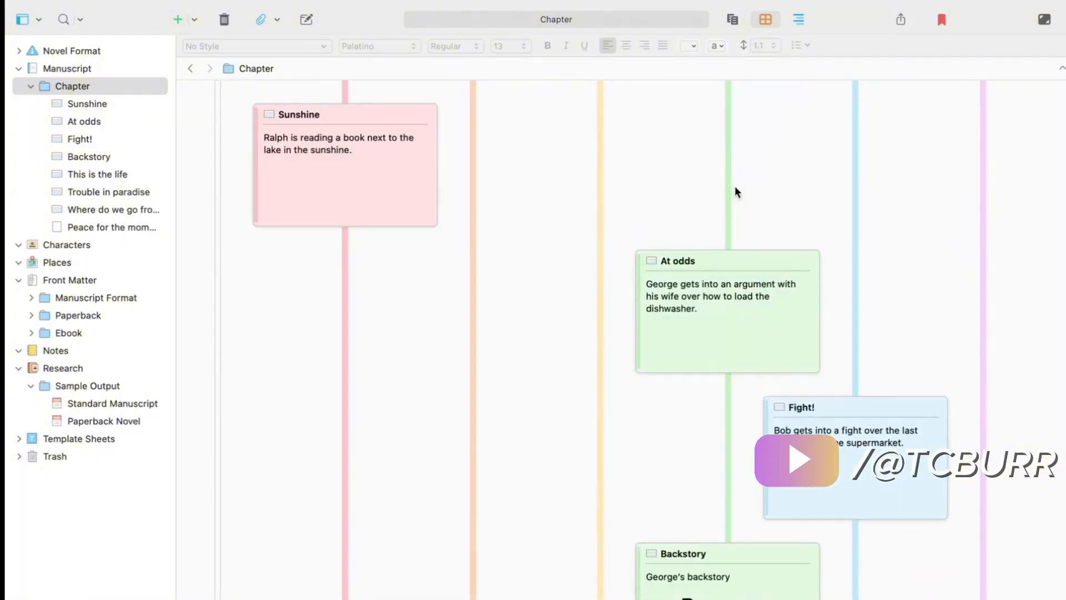
Change the label arrangement of the Chapter corkboard so the label lines run in rows
scroll(736, 191, "down", 15)
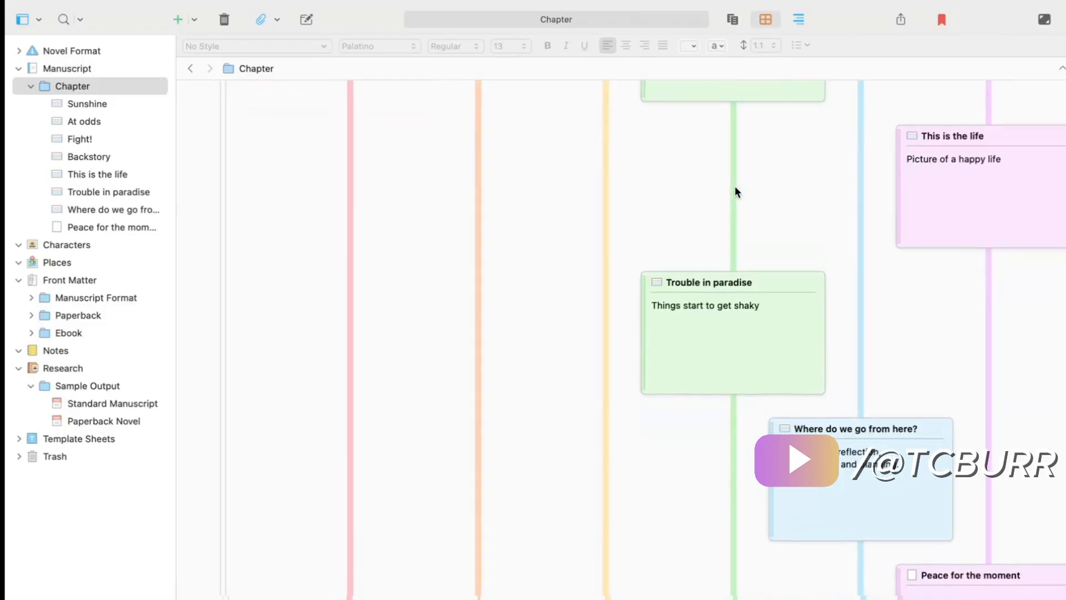
scroll(735, 186, "up", 15)
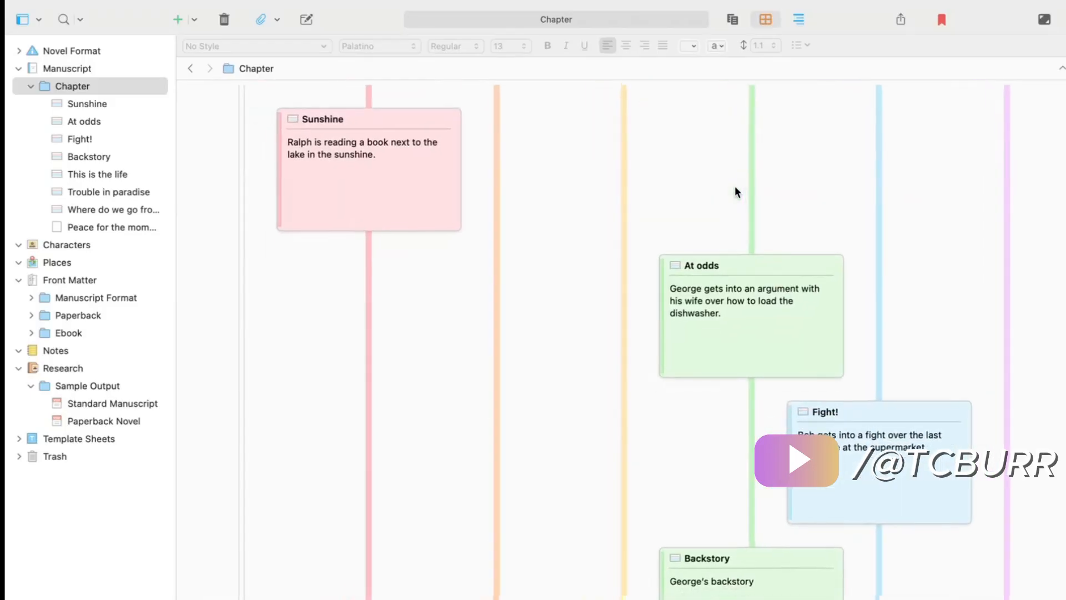
scroll(734, 187, "left", 2)
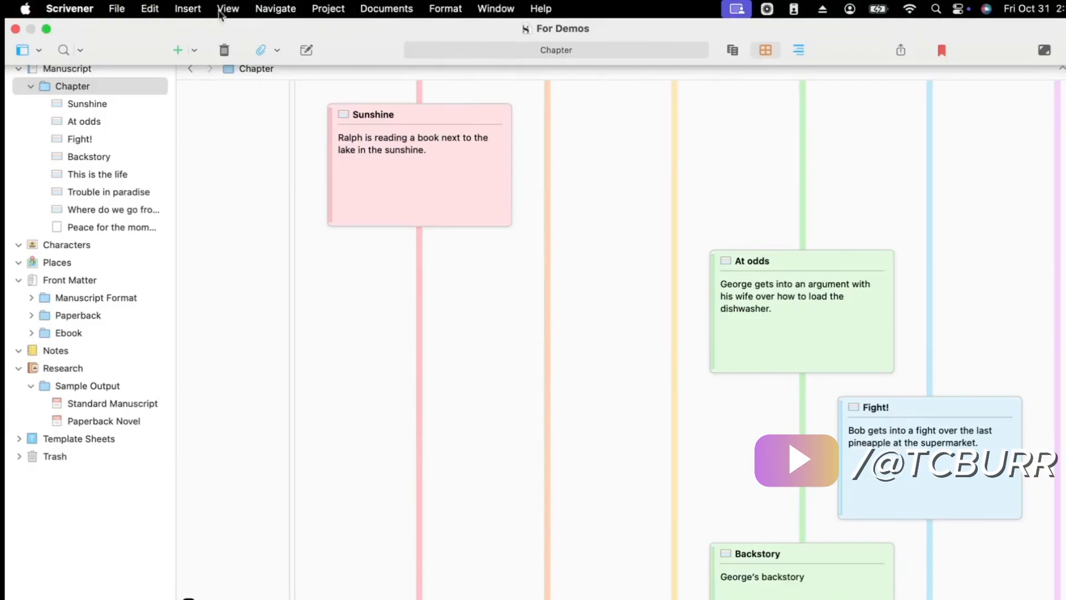
left_click(229, 8)
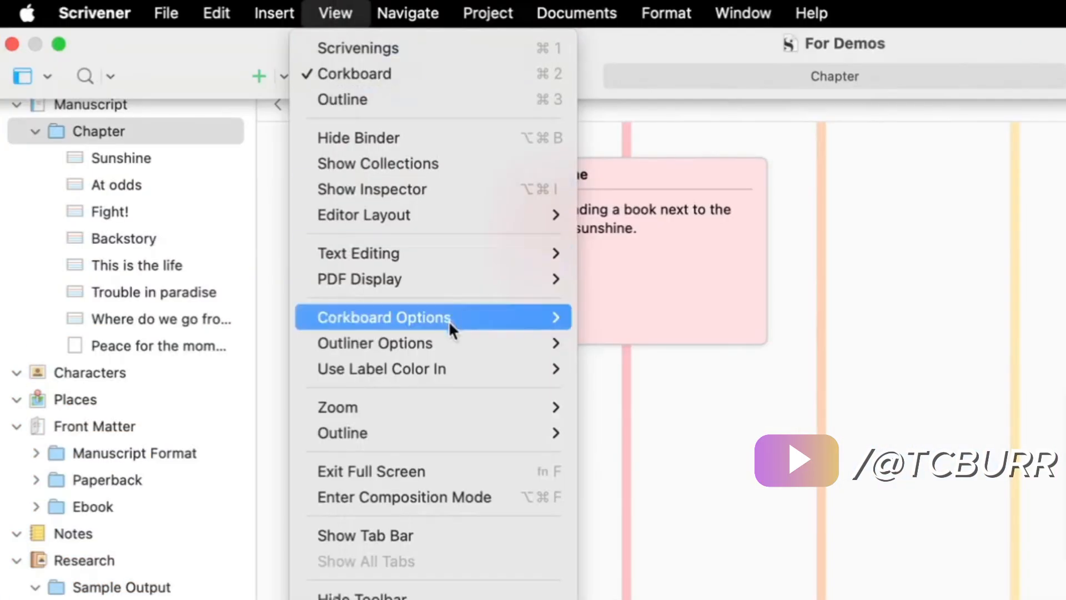
mouse_move(302, 207)
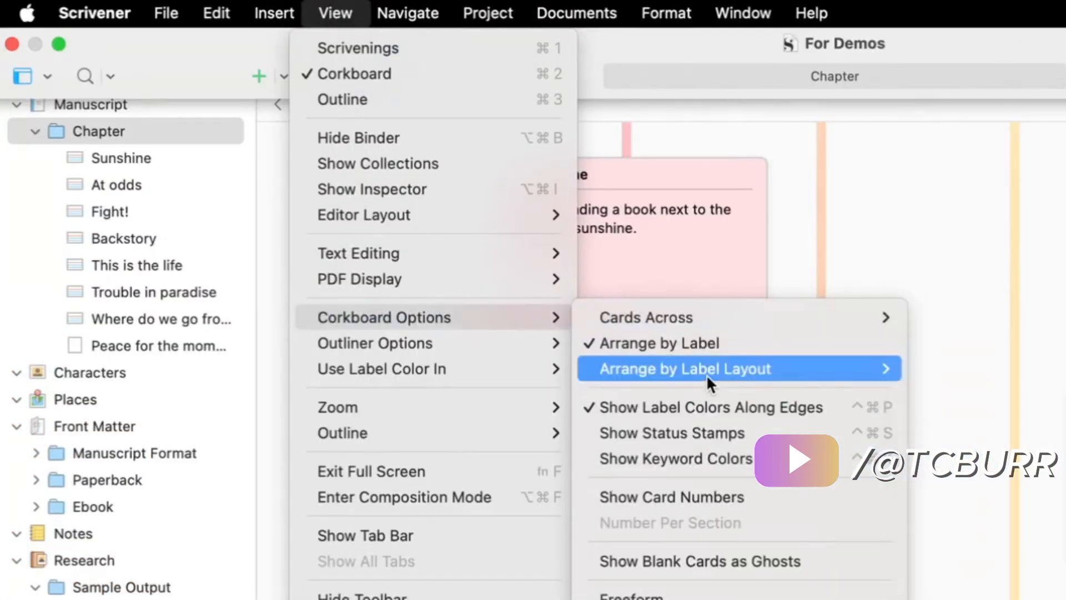
mouse_move(707, 374)
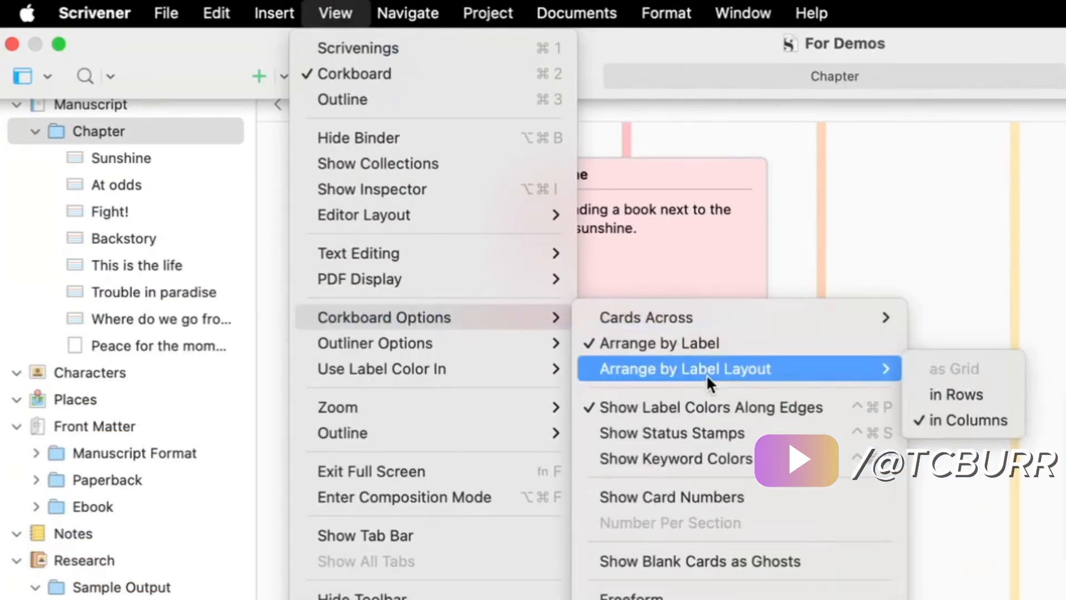
left_click(976, 395)
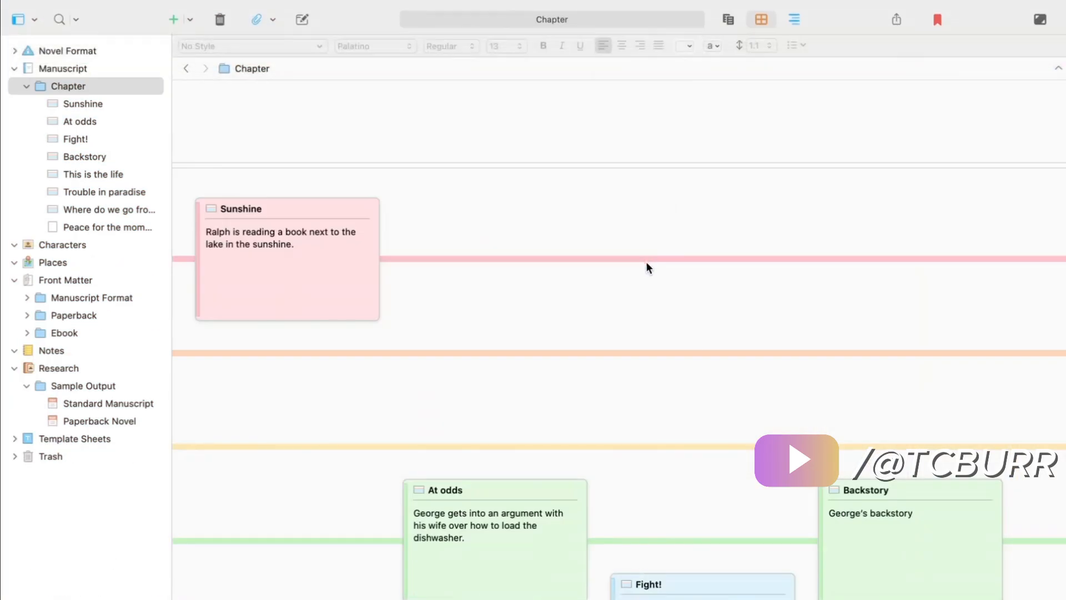
Examine how the scene cards are spread along the horizontal label lines, from Sunshine through to Peace for the moment
scroll(760, 501, "down", 3)
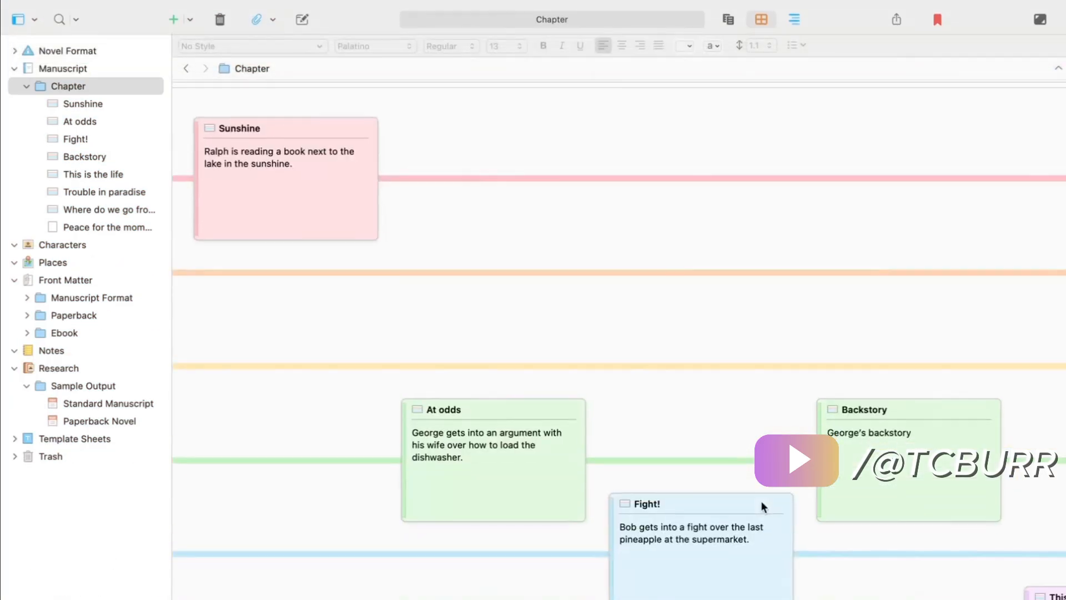
scroll(760, 501, "down", 3)
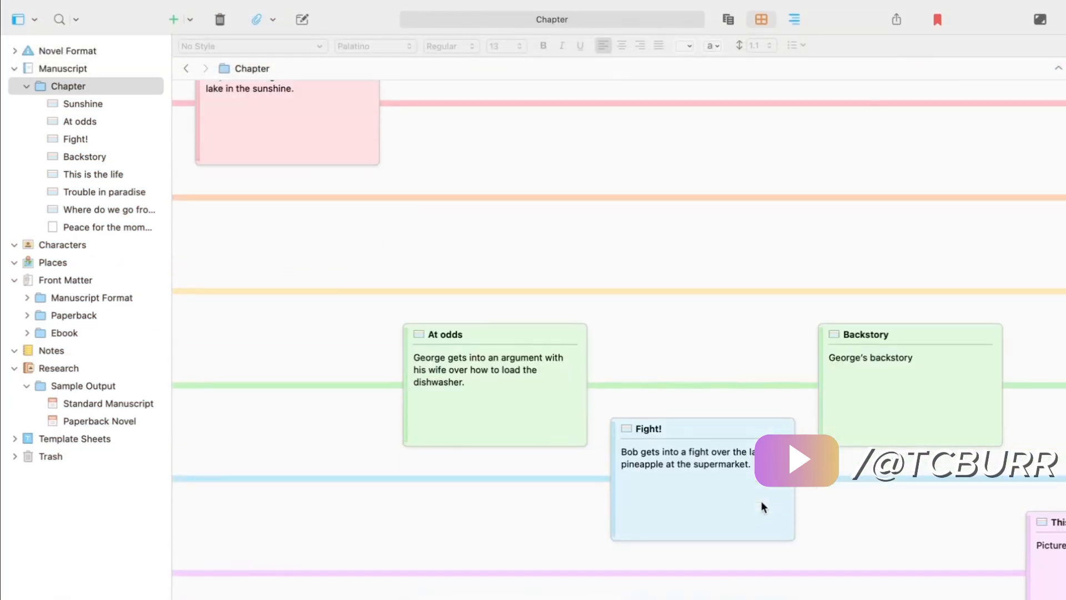
scroll(760, 501, "right", 5)
scroll(761, 500, "right", 8)
scroll(761, 500, "up", 2)
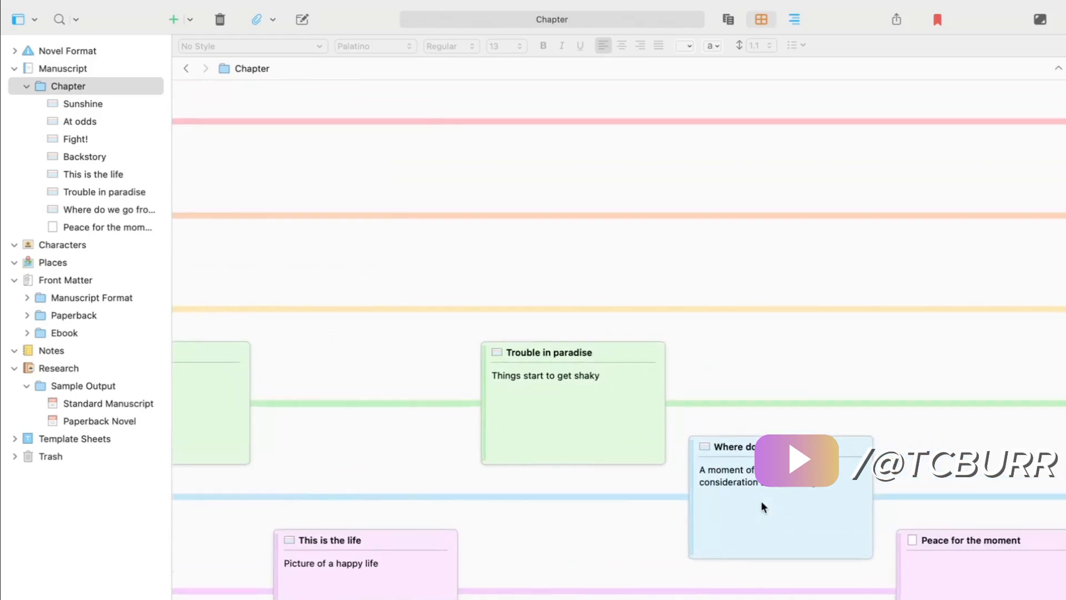
scroll(765, 501, "left", 5)
scroll(766, 500, "up", 1)
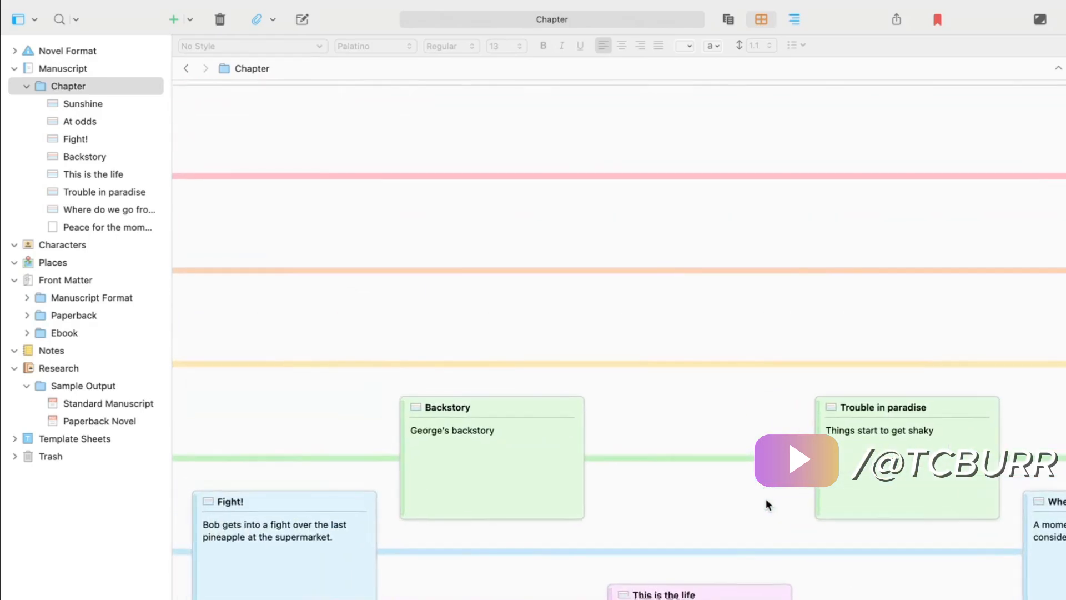